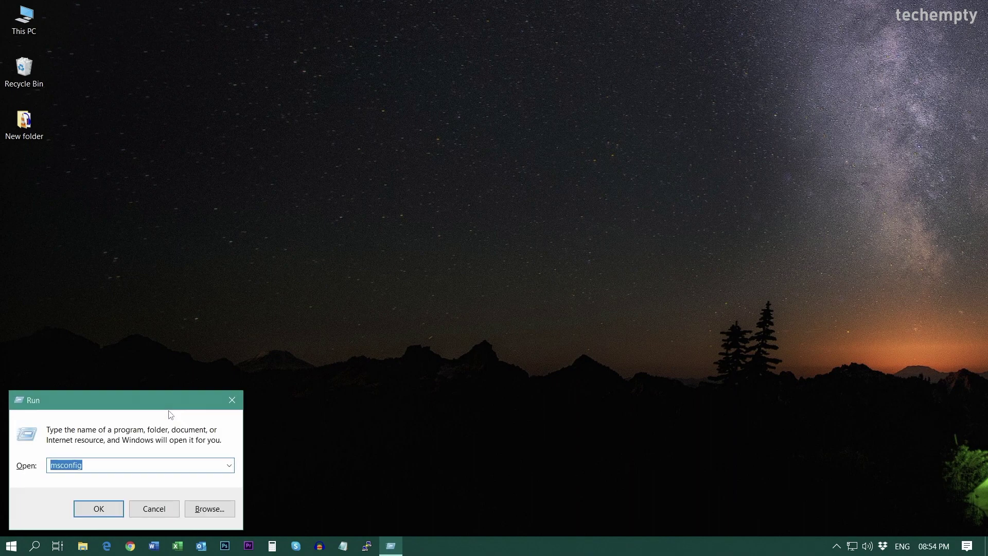
text(msco)
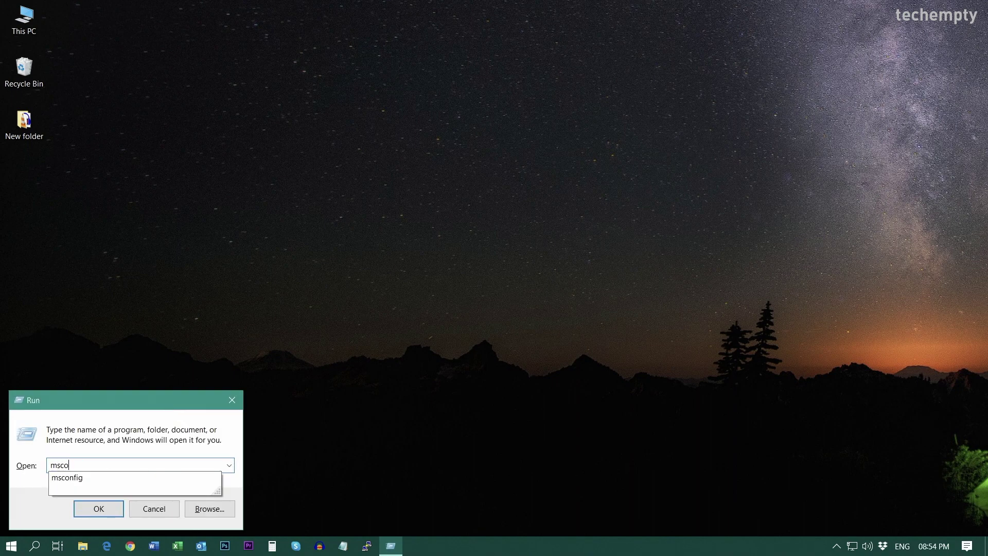
text(nfig)
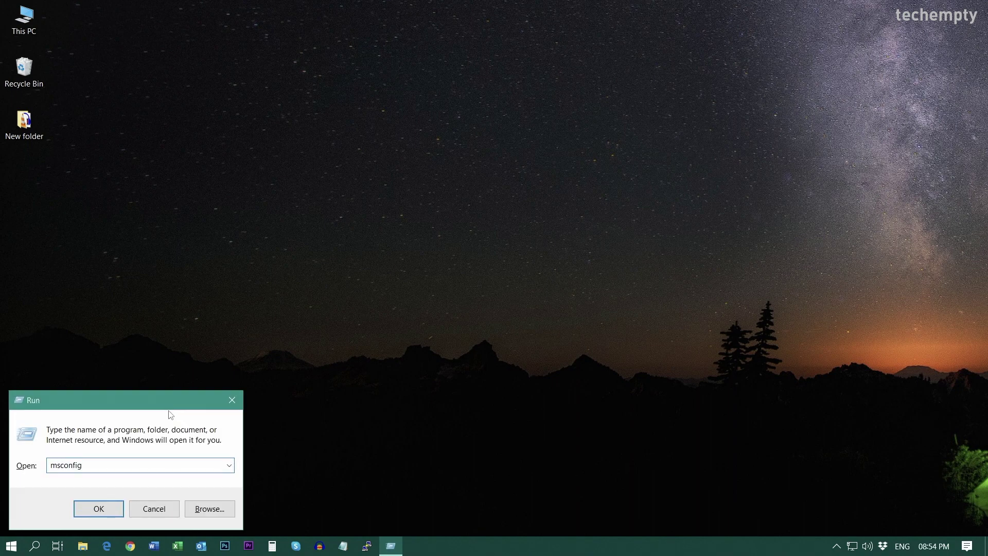
Enable Minimal safe boot on the msconfig Boot tab, then apply and confirm it.
click(104, 508)
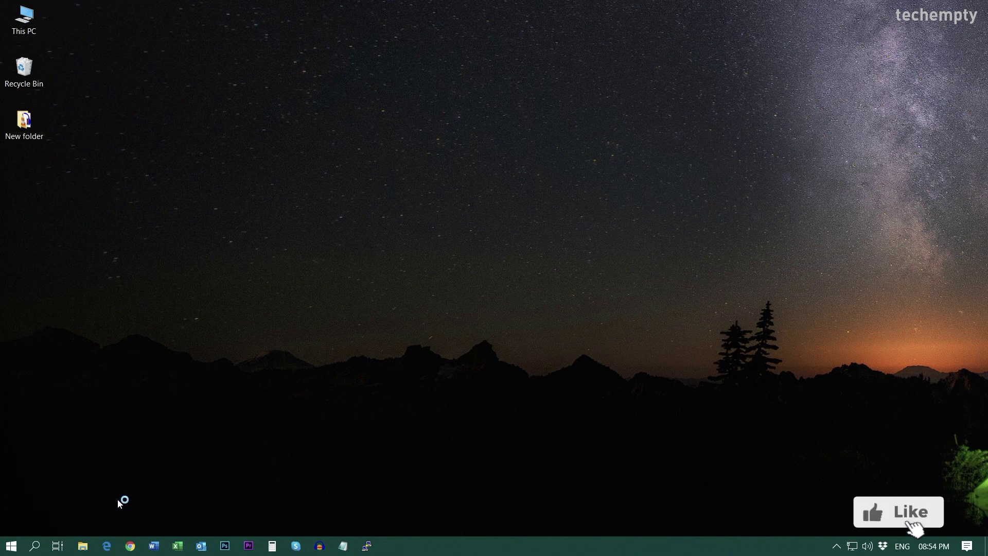
click(366, 176)
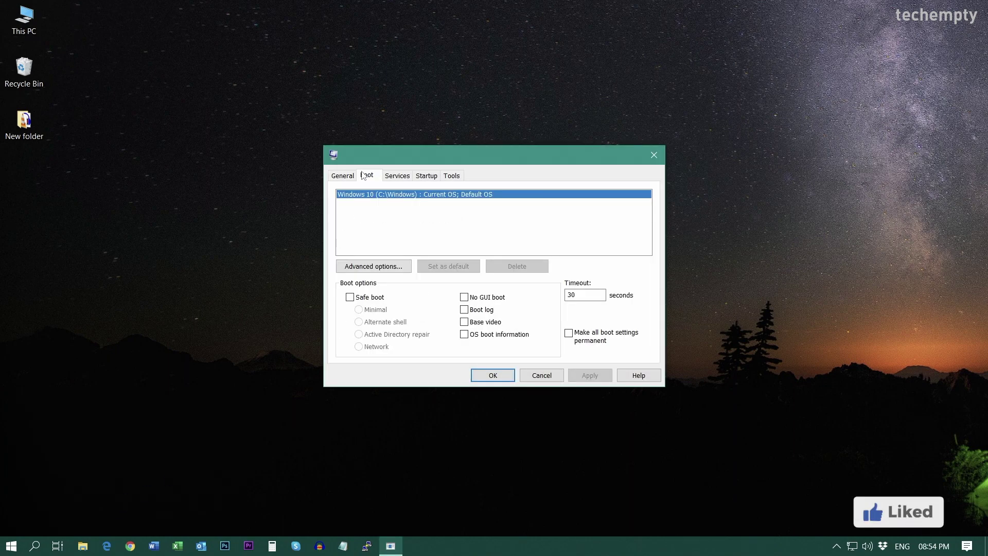
click(366, 300)
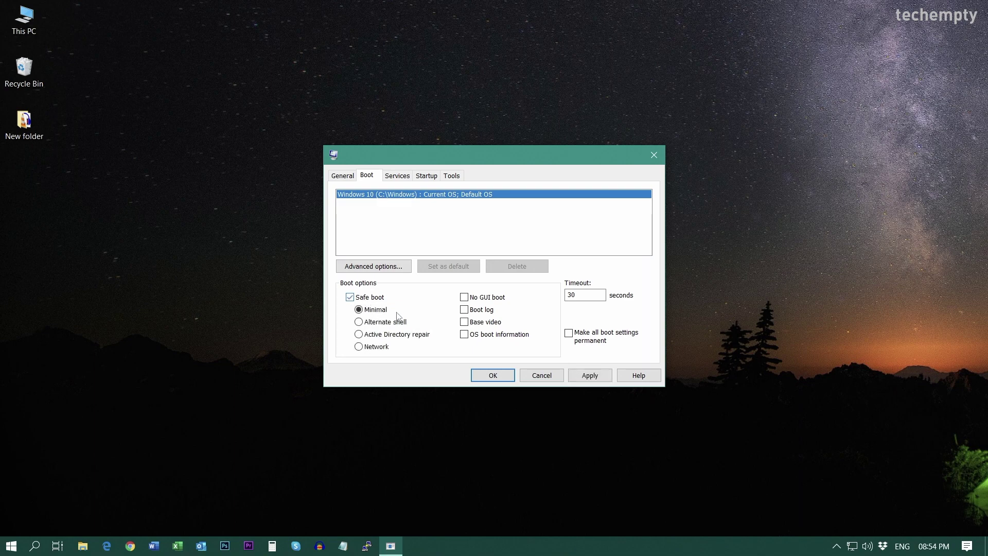
click(590, 375)
click(494, 376)
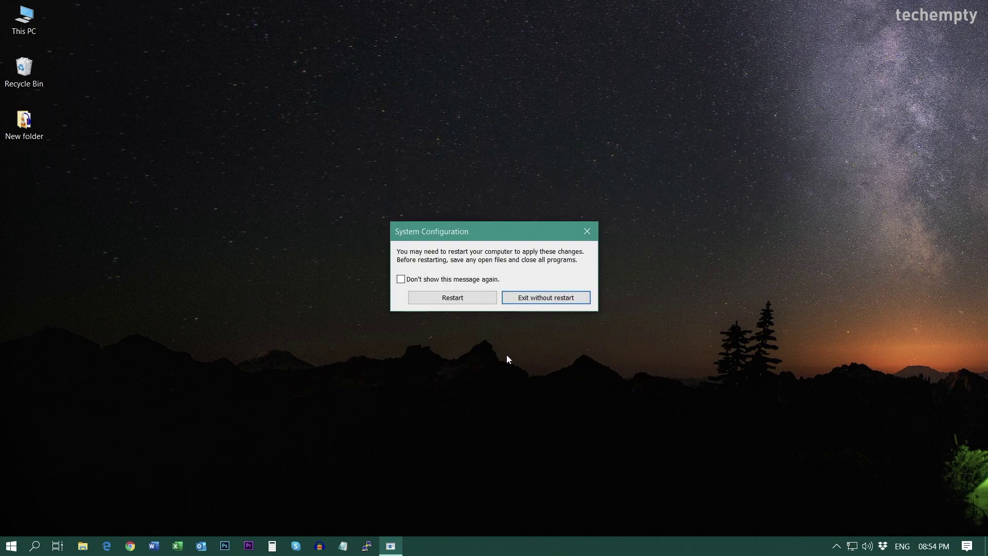
Restart into Safe Mode and close the Get Help window on the desktop.
click(479, 300)
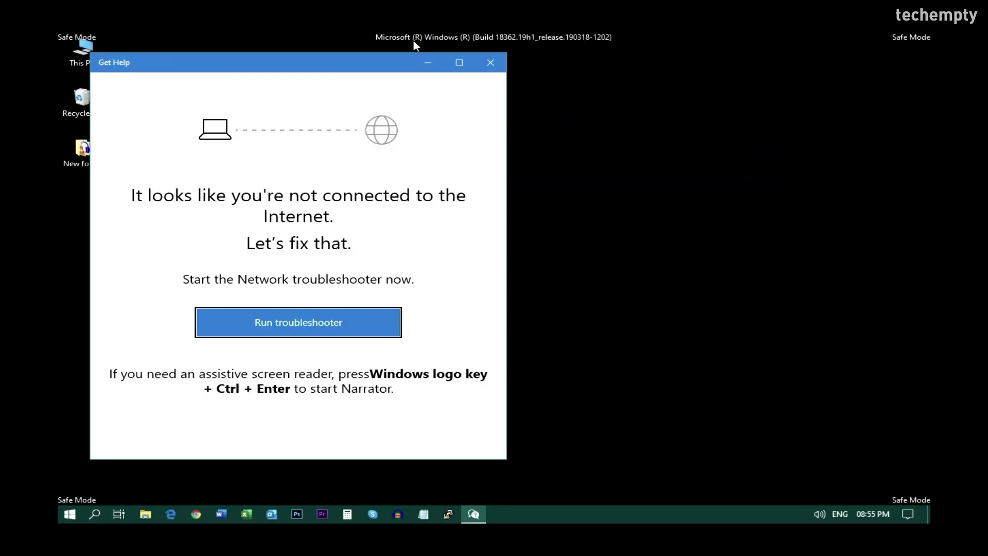
click(490, 61)
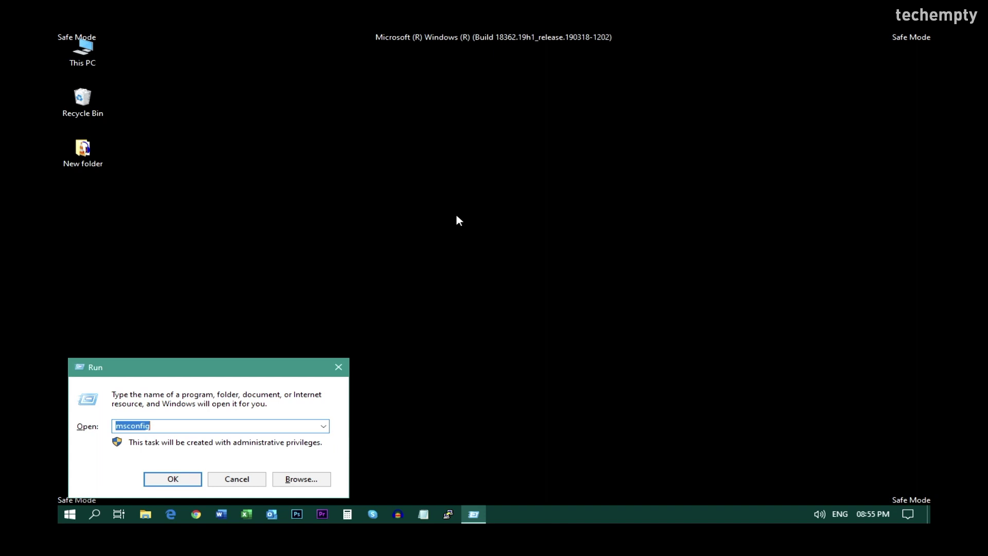
text(msconfi)
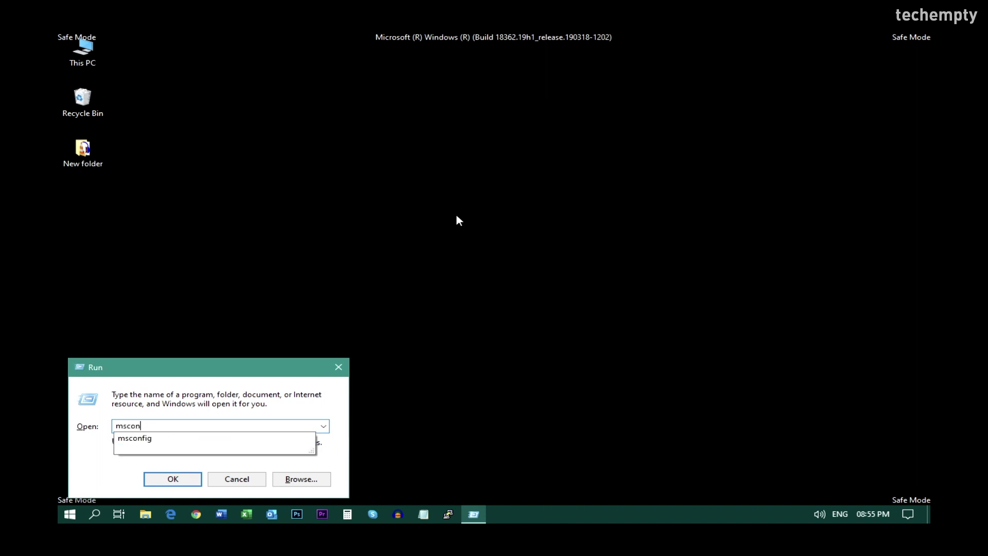
text(g)
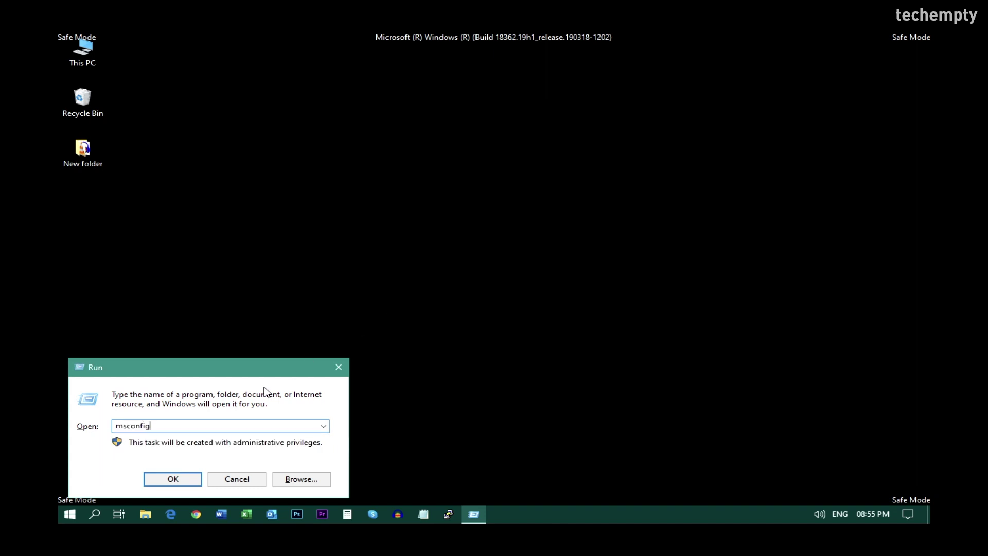
Uncheck Safe boot on the msconfig Boot tab, apply it, and restart to normal startup.
click(189, 481)
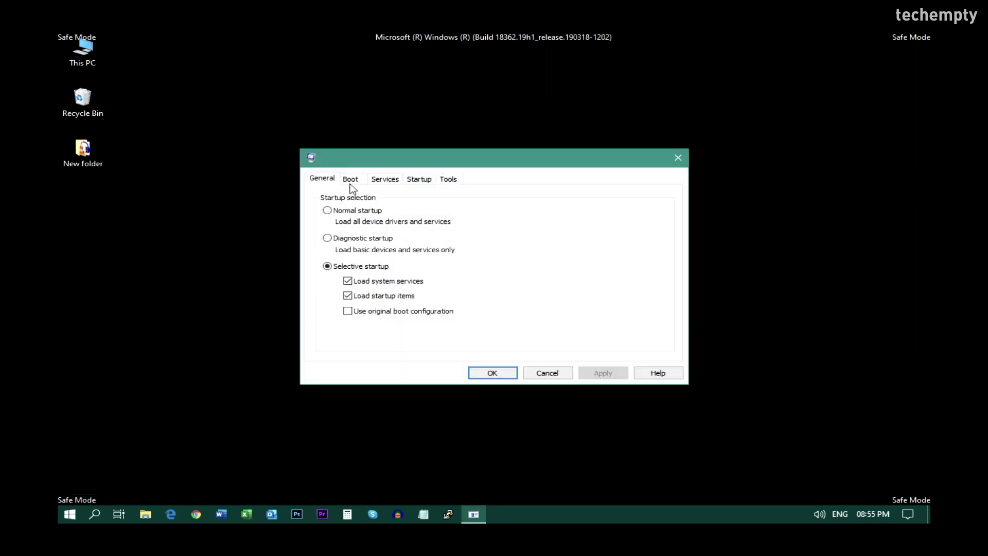
click(350, 180)
click(340, 300)
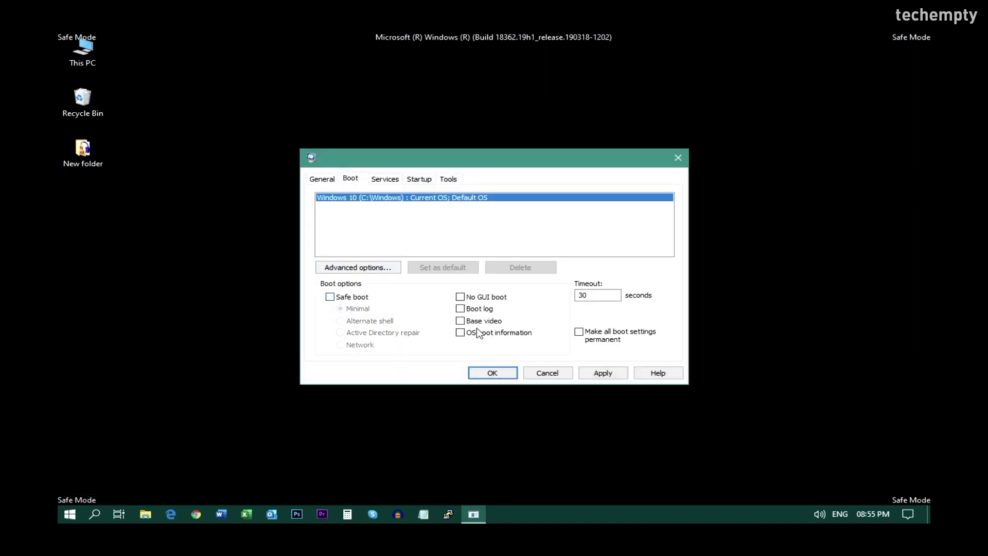
click(604, 376)
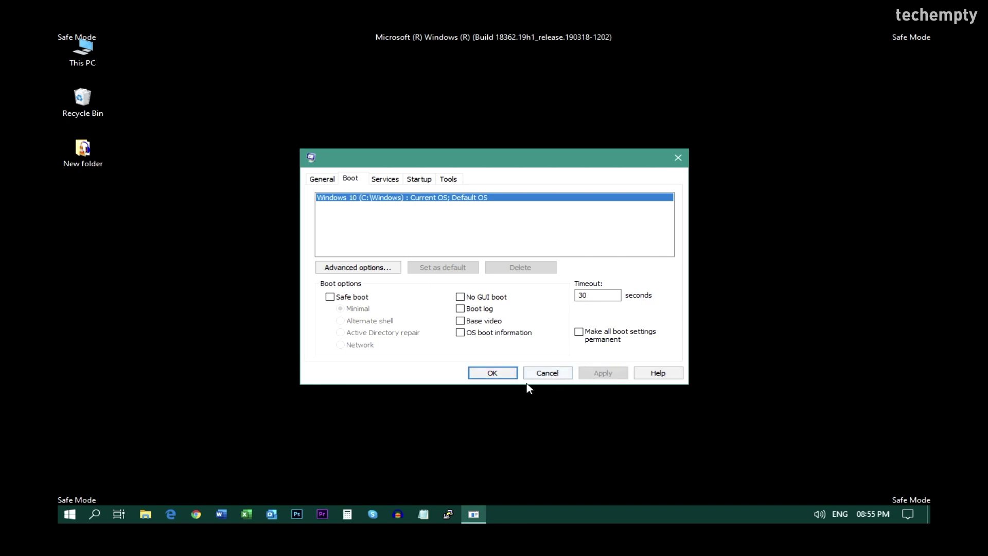
click(510, 374)
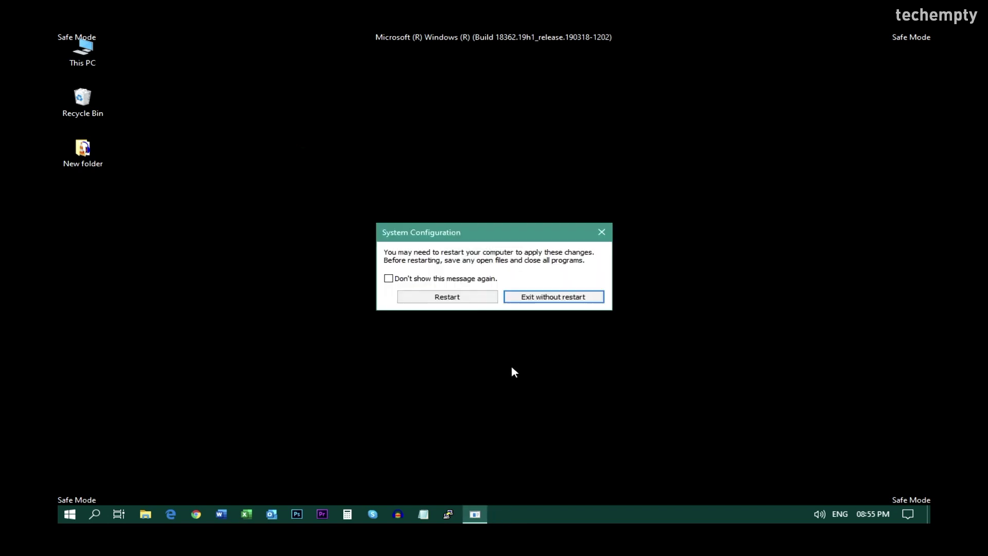
click(482, 297)
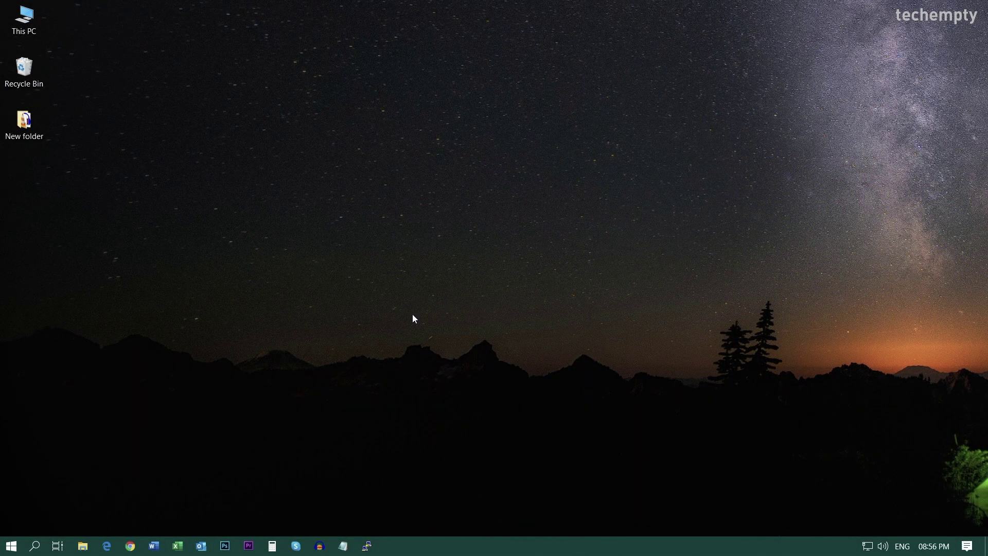
Shift-restart from the Start menu power button into the recovery environment.
click(11, 546)
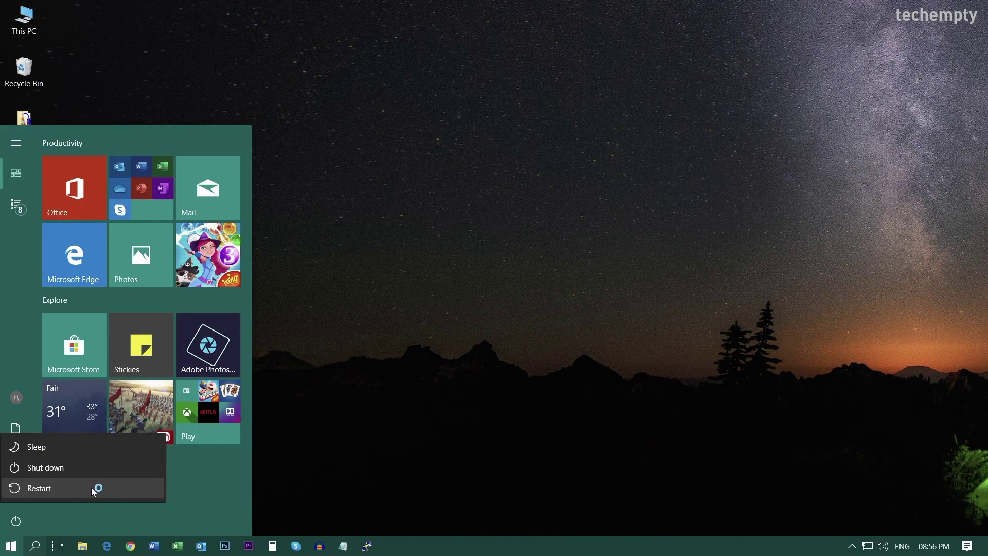
click(91, 488)
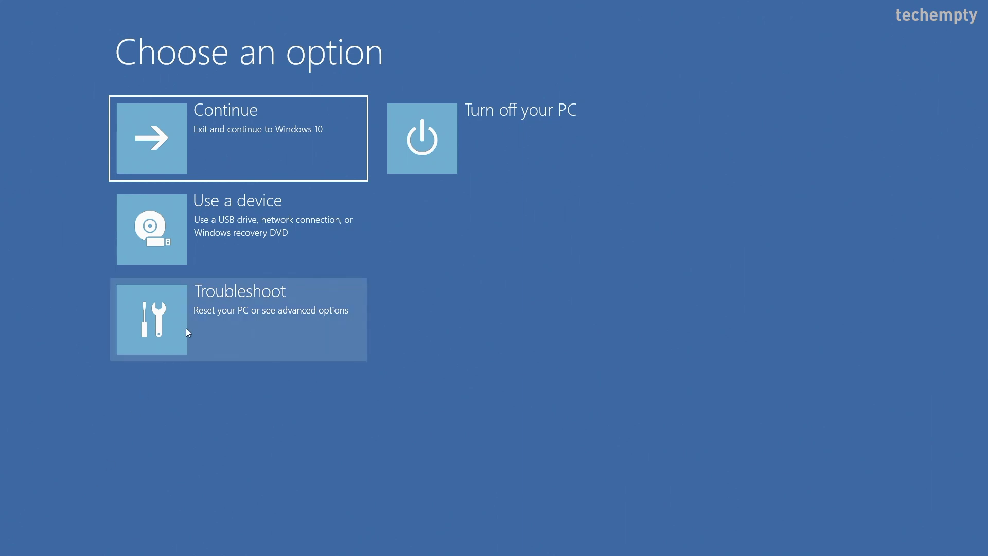
Restart from Troubleshoot > Advanced options > Startup Settings to reach the startup mode list.
click(212, 302)
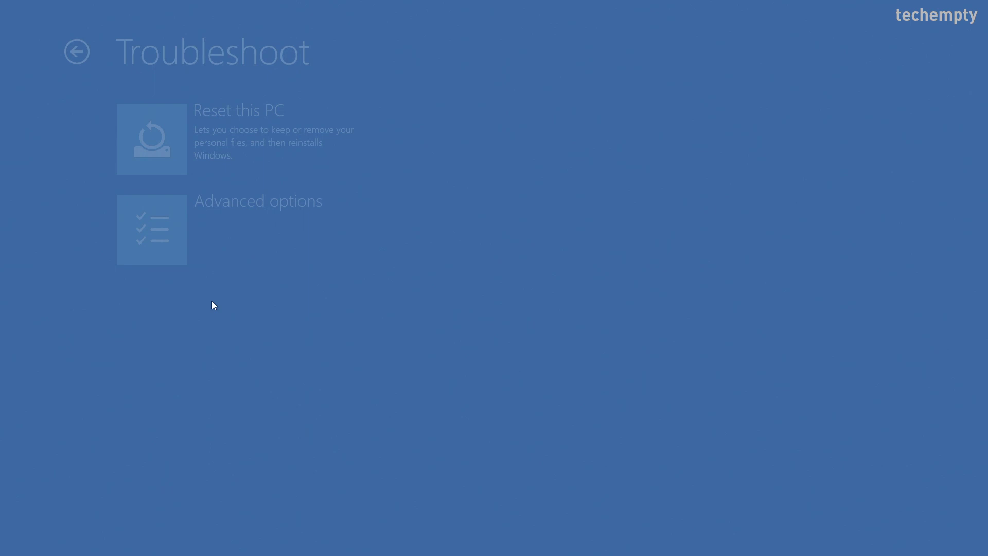
click(232, 240)
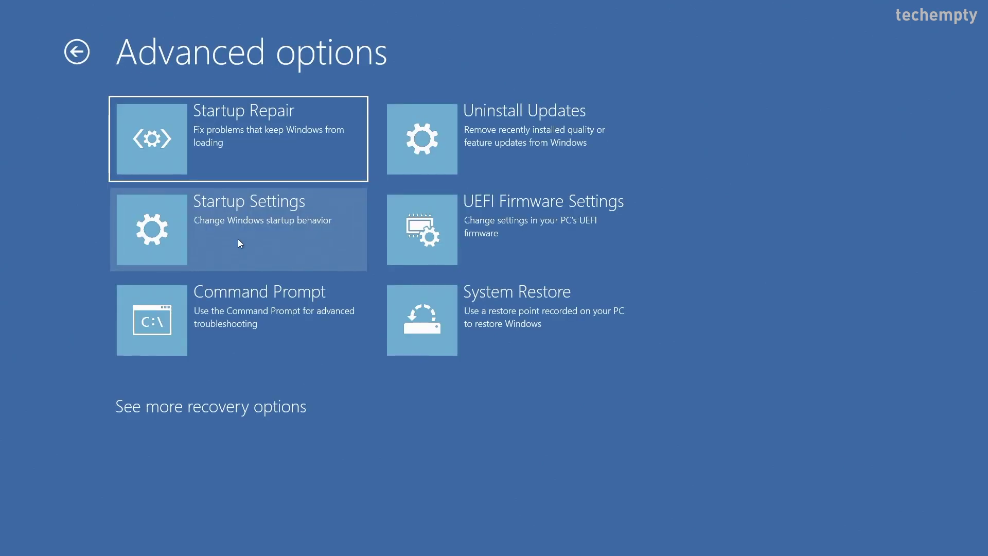
click(228, 241)
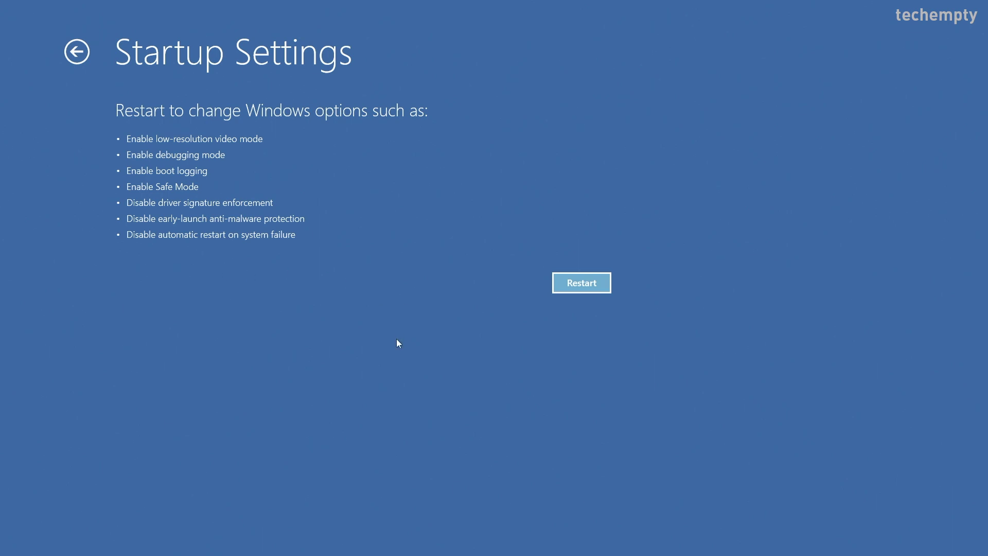
click(590, 284)
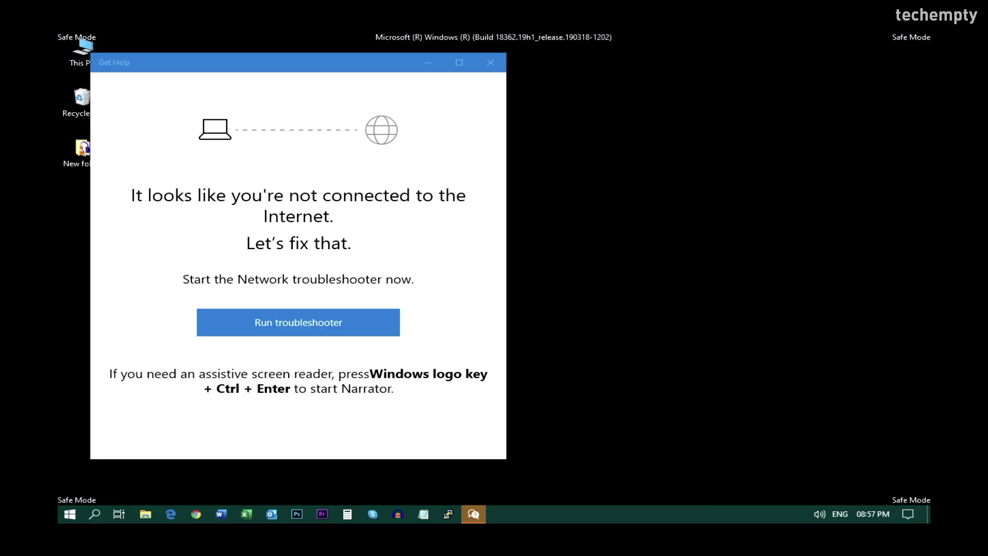
Close Get Help on the Safe Mode desktop, then restart from Start > Power.
click(490, 62)
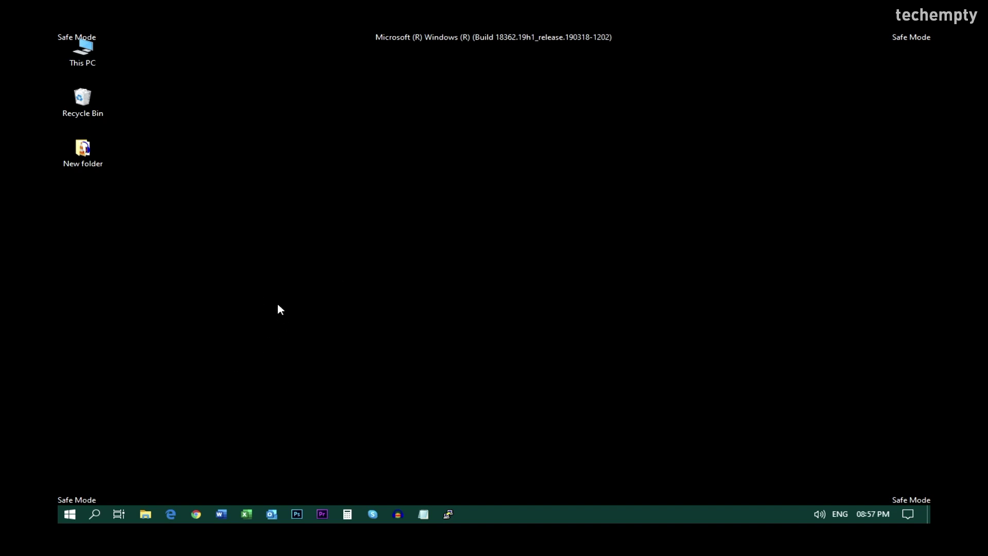
click(68, 514)
click(75, 488)
click(98, 459)
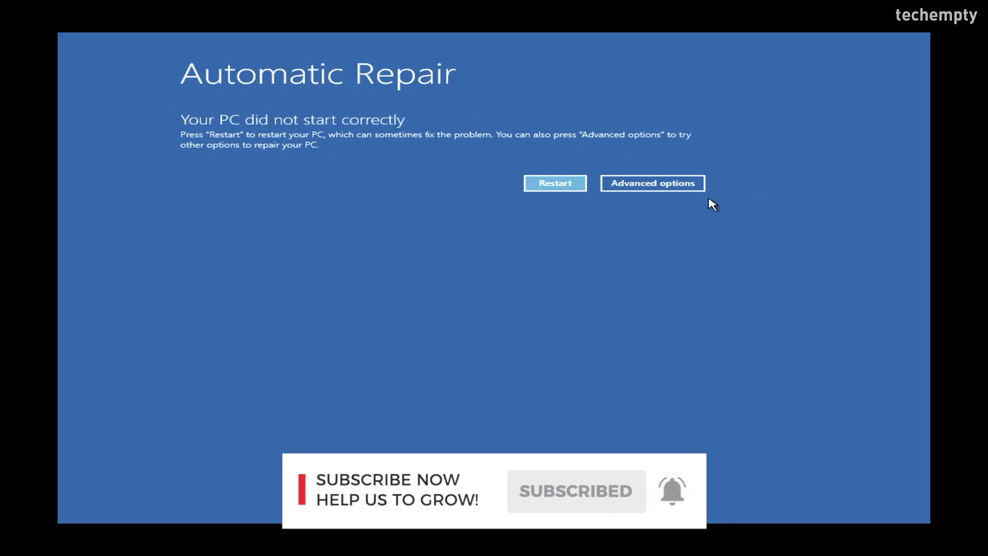
Go from Automatic Repair through Advanced options and Troubleshoot to the advanced recovery options.
click(683, 185)
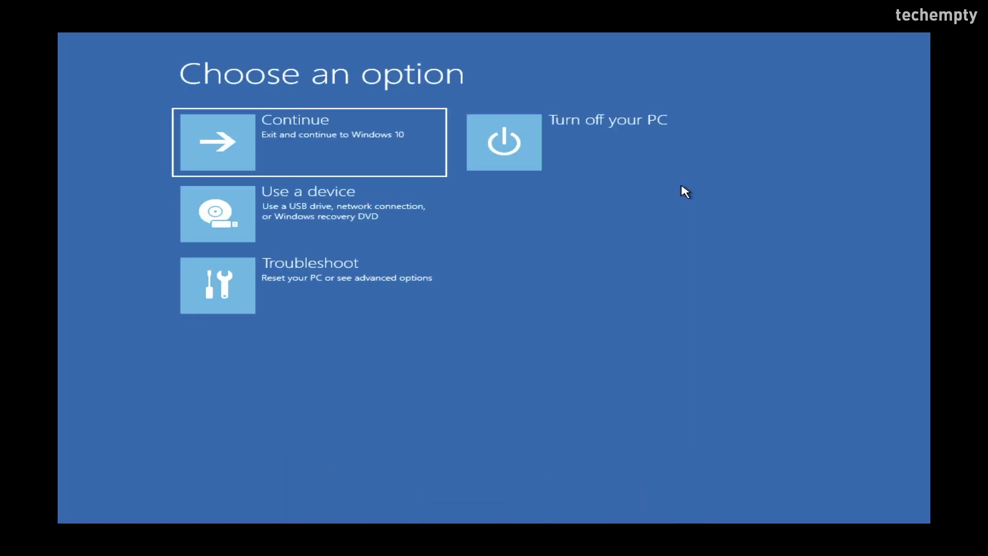
click(316, 282)
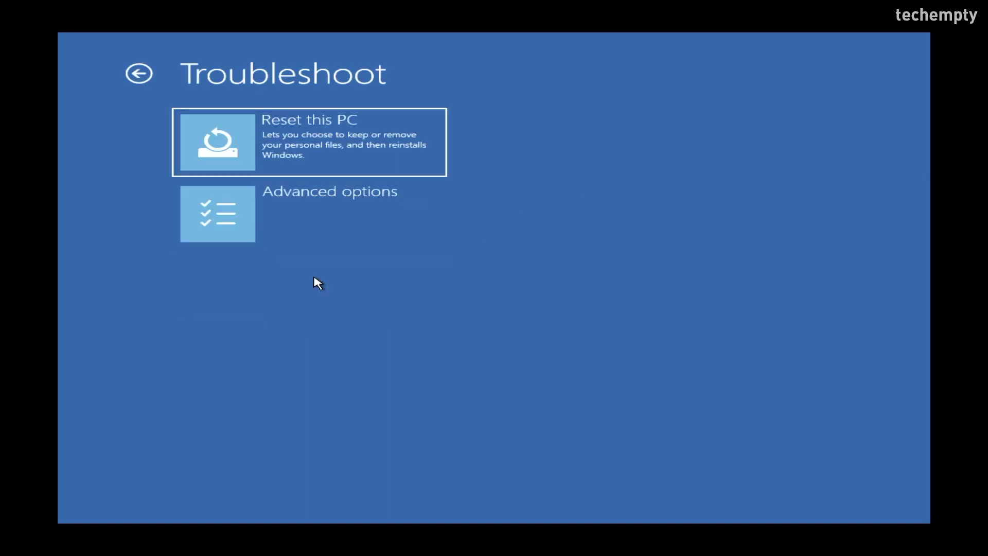
click(320, 237)
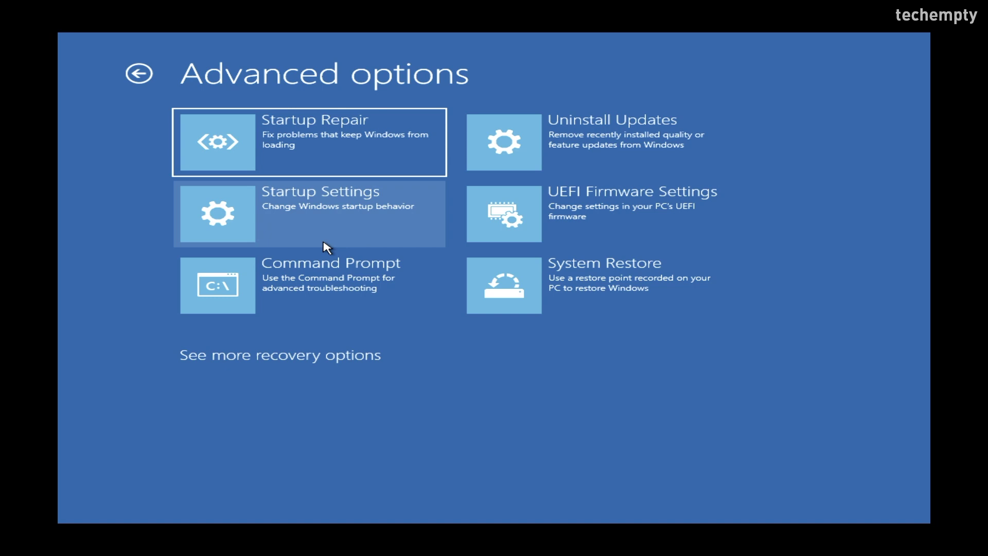
Restart from Startup Settings to choose Safe Mode from the numbered list.
click(340, 237)
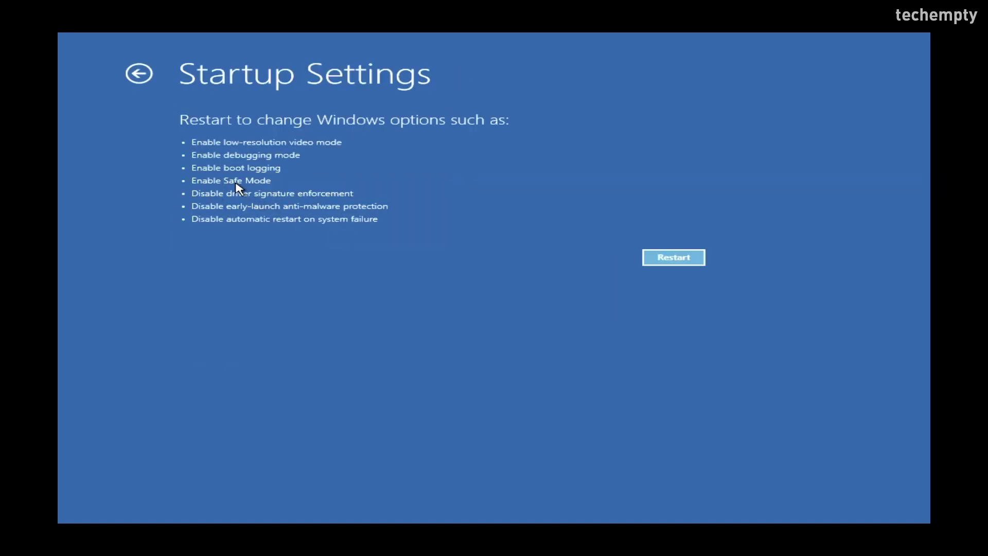
click(702, 261)
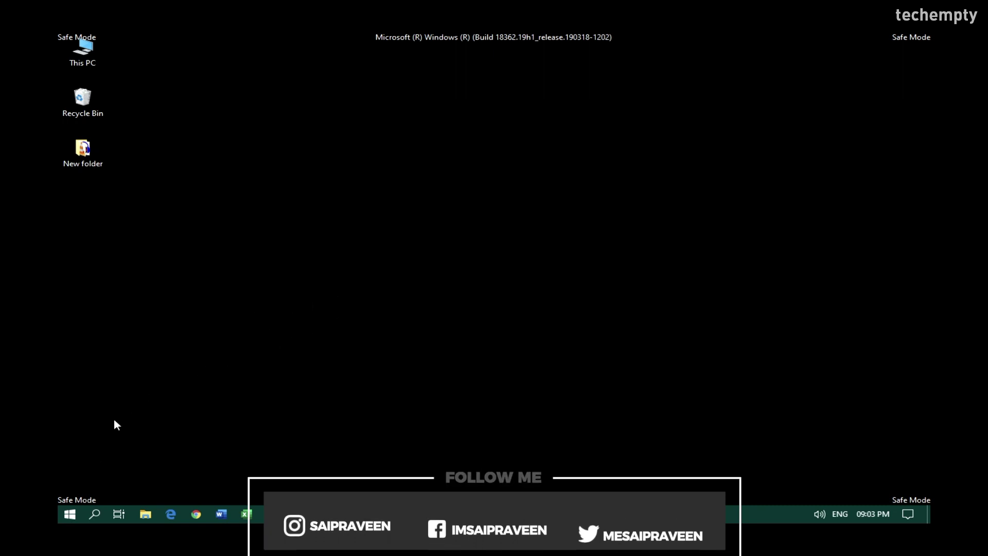
Bring up the Start menu power options to restart out of Safe Mode.
click(71, 513)
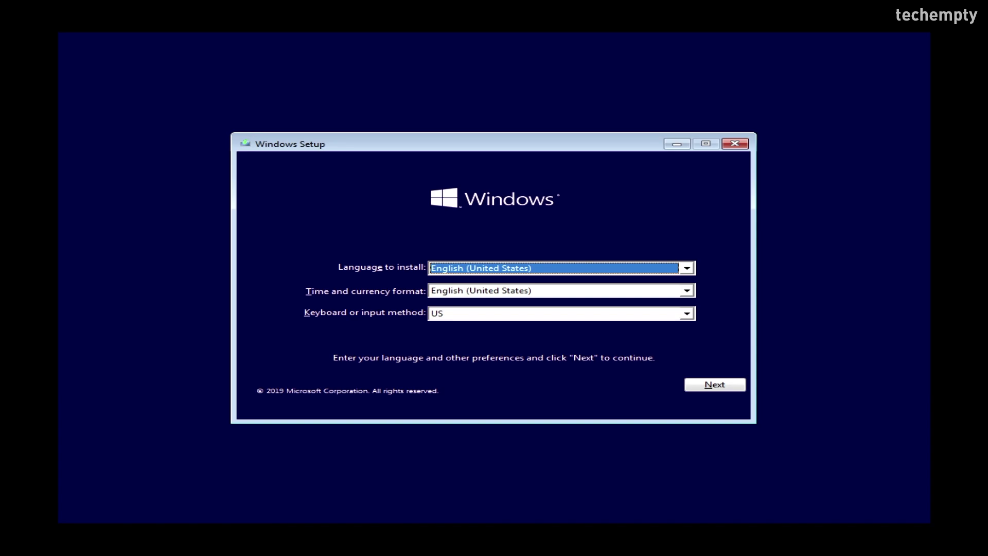
Accept the default language, choose 'Repair your computer', and launch the Command Prompt.
click(689, 386)
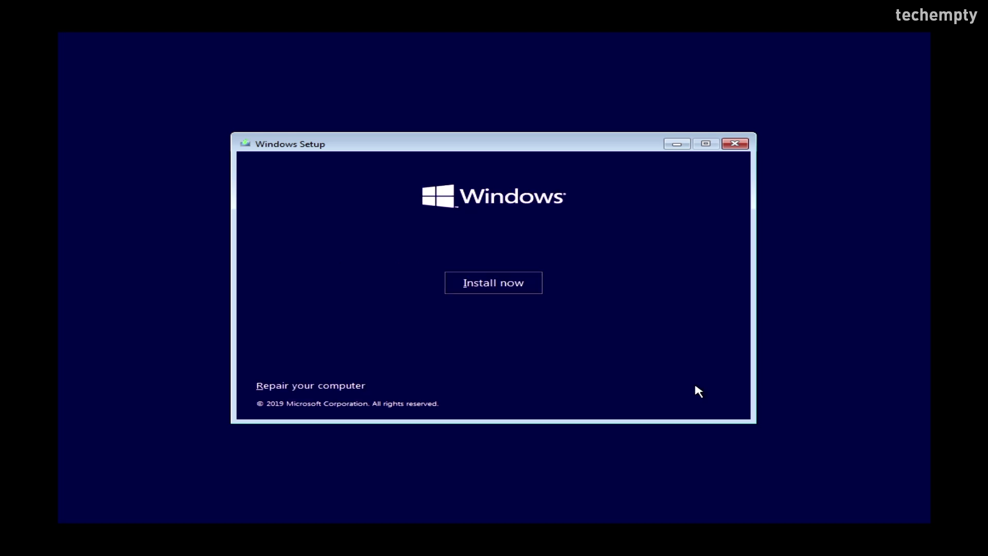
click(333, 388)
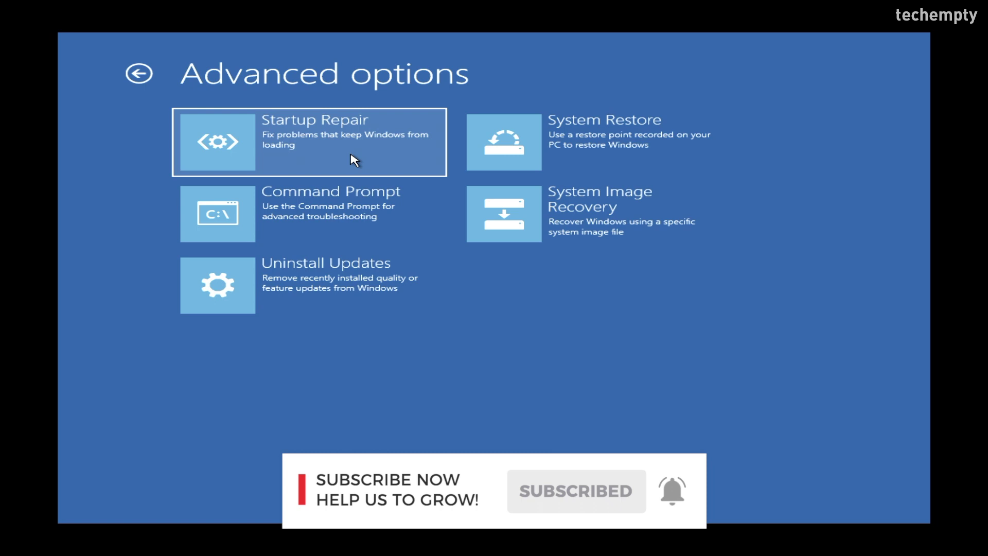
click(363, 213)
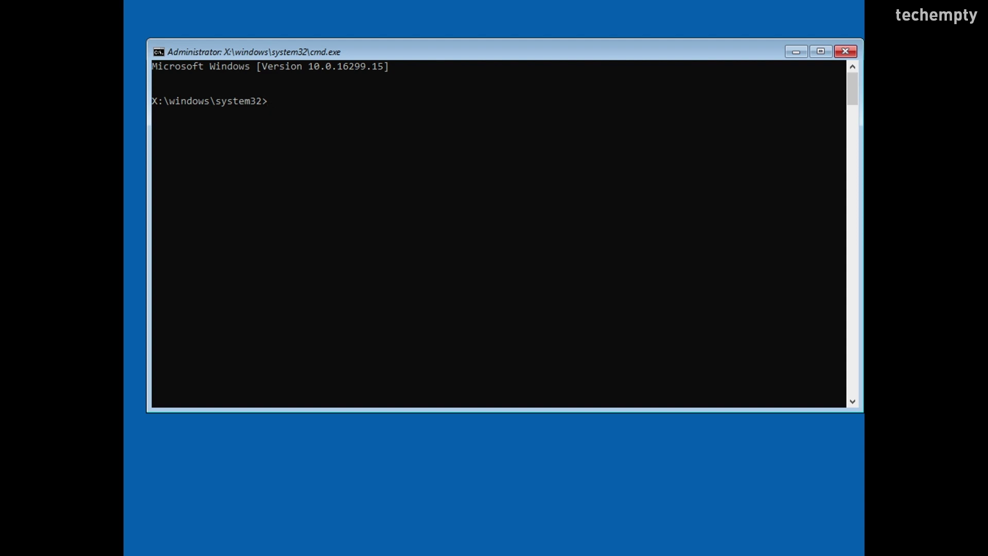
text(bcded)
text(it /)
text(se)
text({})
text(defau)
text(lt)
Run 'bcdedit /set {default} safeboot minimal', then close the recovery Command Prompt.
key(Right)
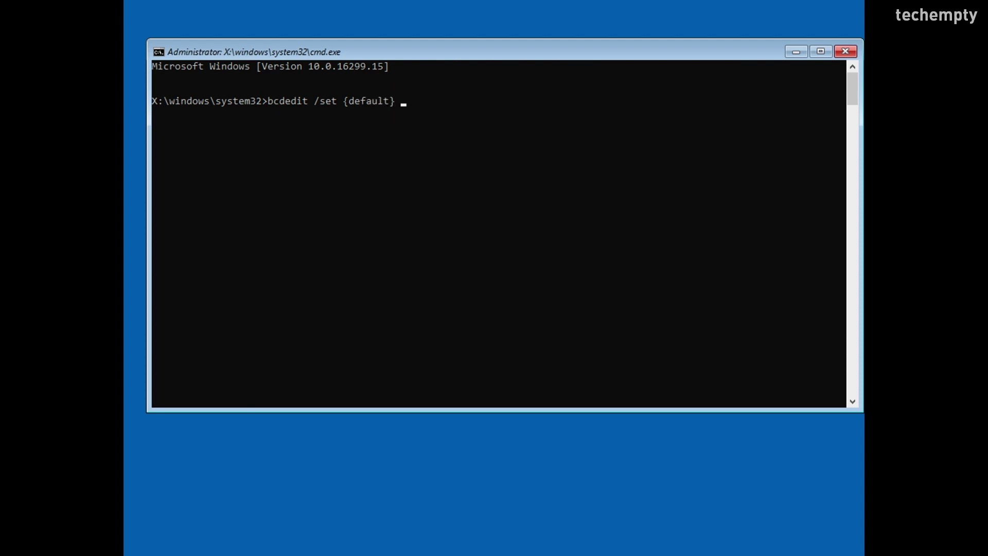
text(safe)
text(boot)
text( minimal)
key(Return)
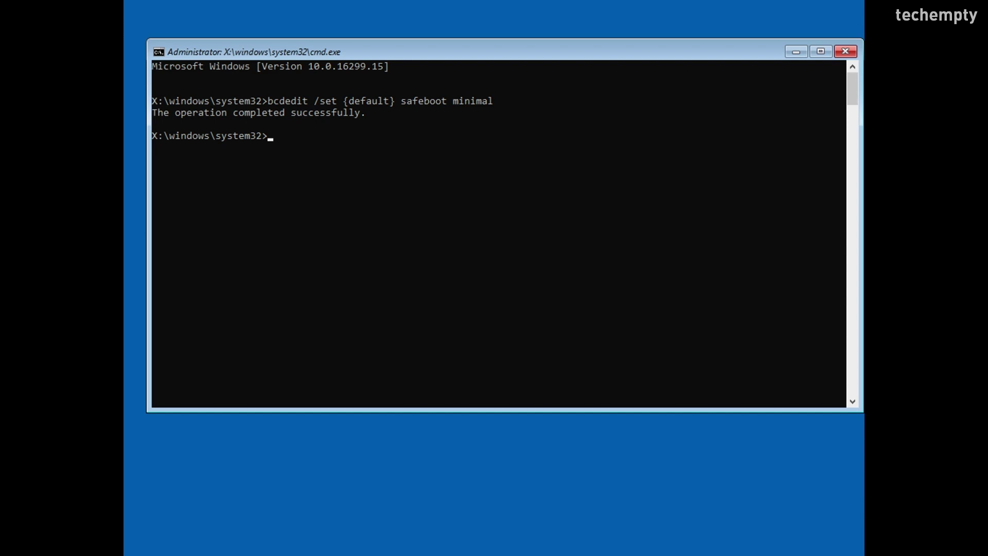
click(762, 92)
click(844, 52)
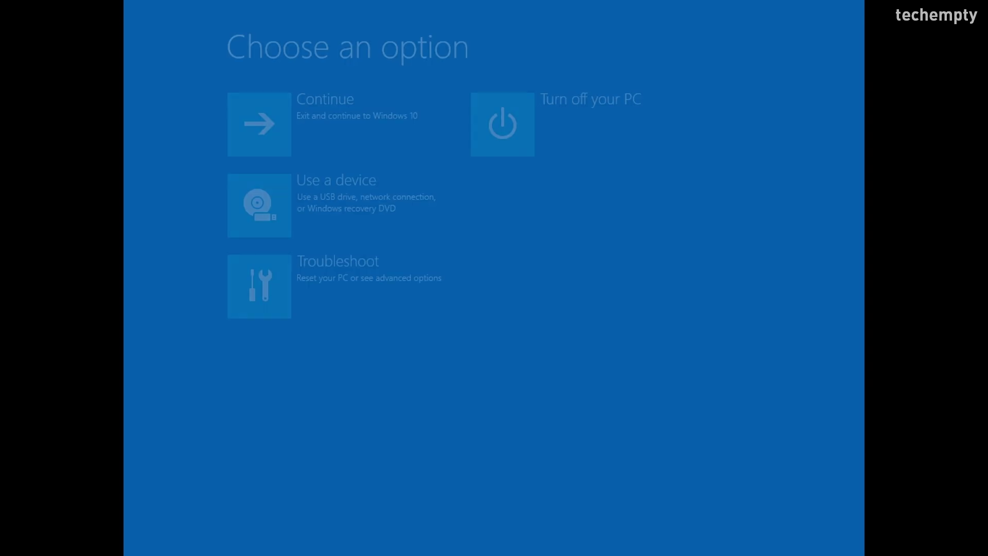
Continue booting into Safe Mode and close the Tips window on the desktop.
click(410, 139)
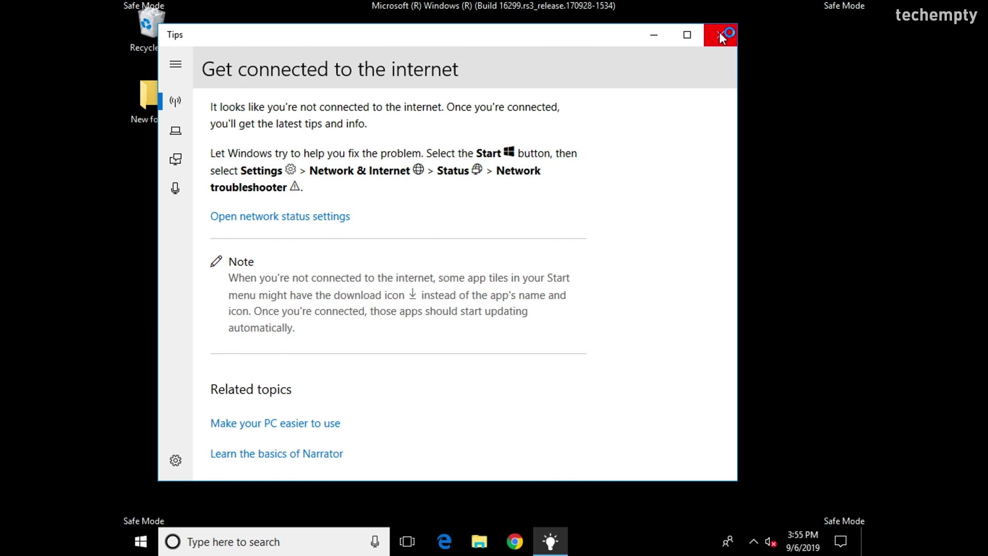
click(719, 31)
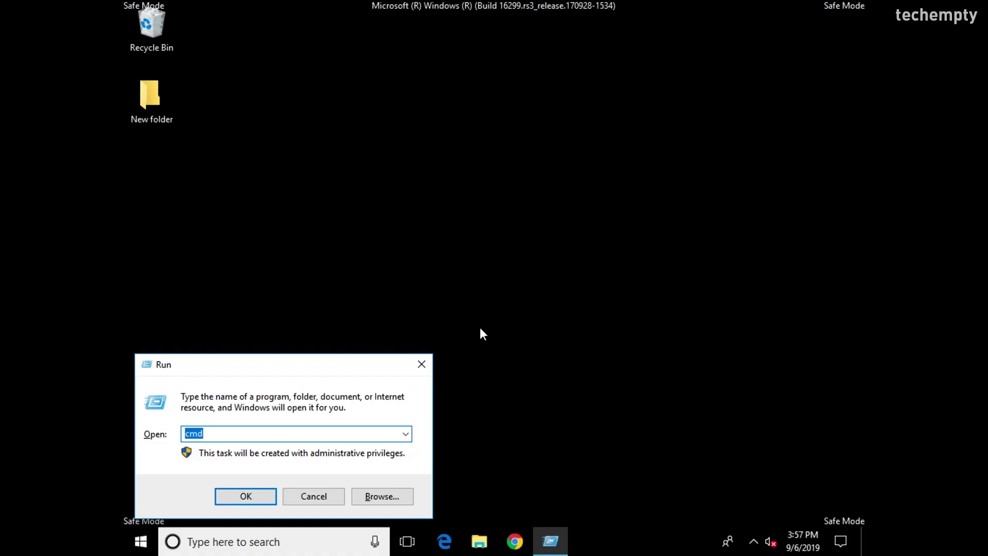
text(cmd)
In an administrator Command Prompt, run 'bcdedit /deletevalue {default} safeboot'.
key(Return)
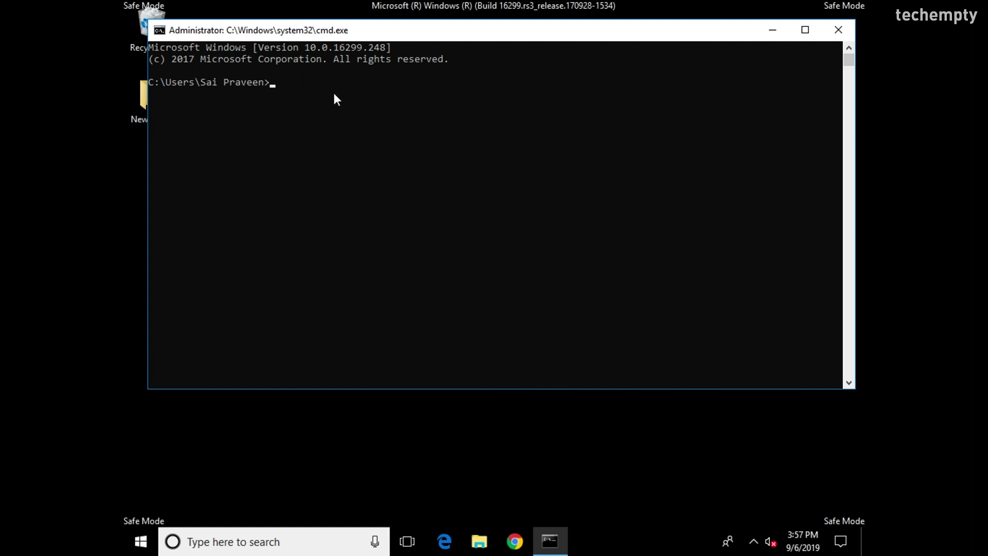
text(bc)
text(dedit /delete)
text(value )
text({})
key(Left)
text(def)
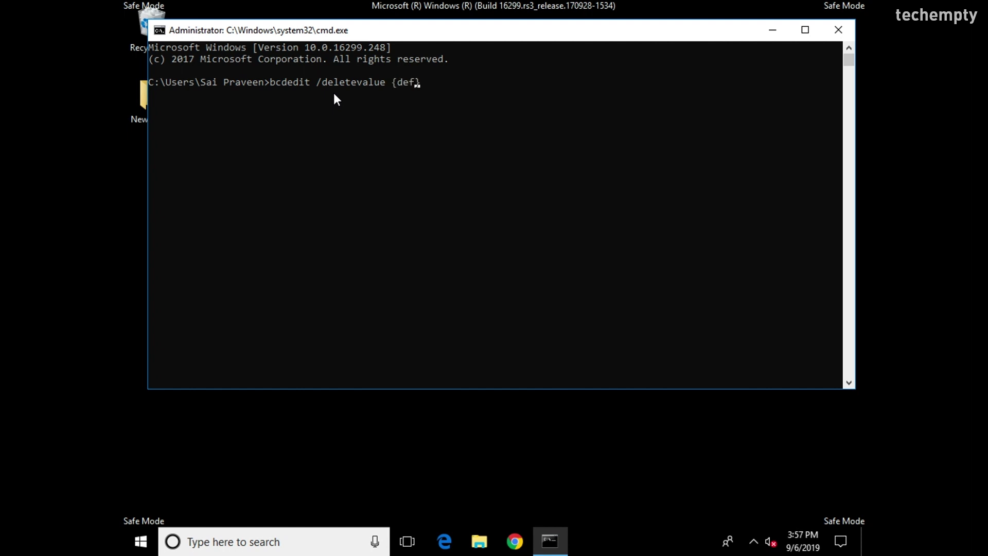
text(ault)
key(Right)
text(safeboot)
key(Return)
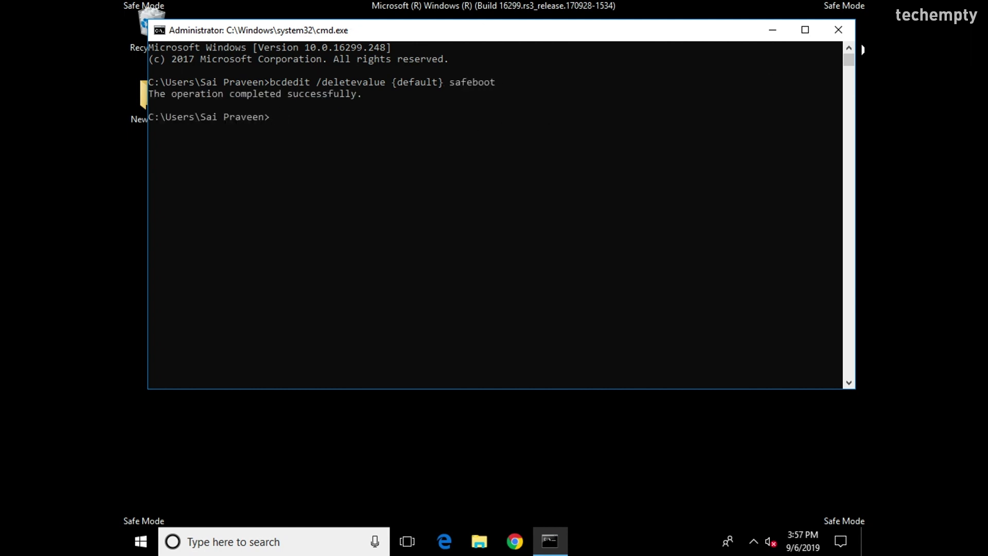
Close Command Prompt and bring up the Start menu's restart options.
click(839, 30)
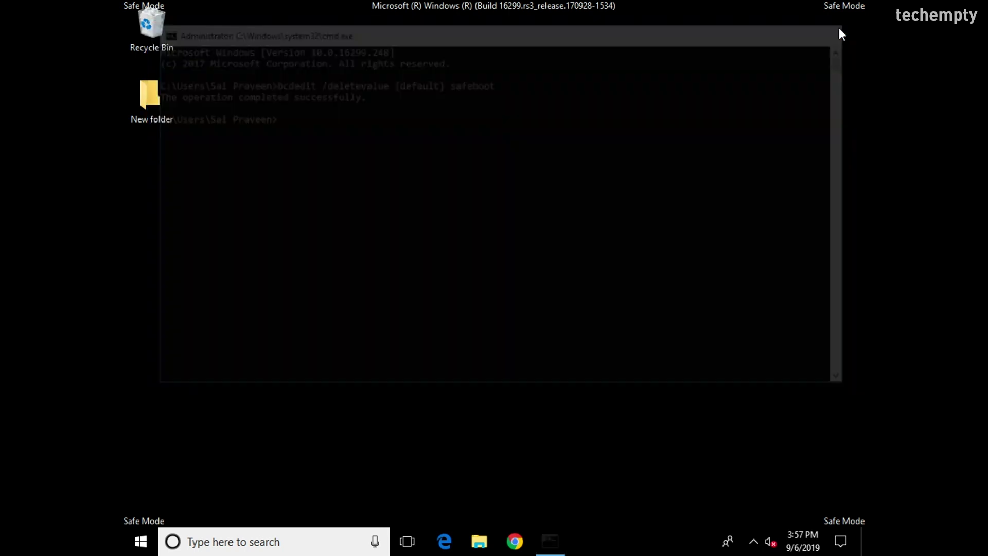
click(140, 542)
click(141, 509)
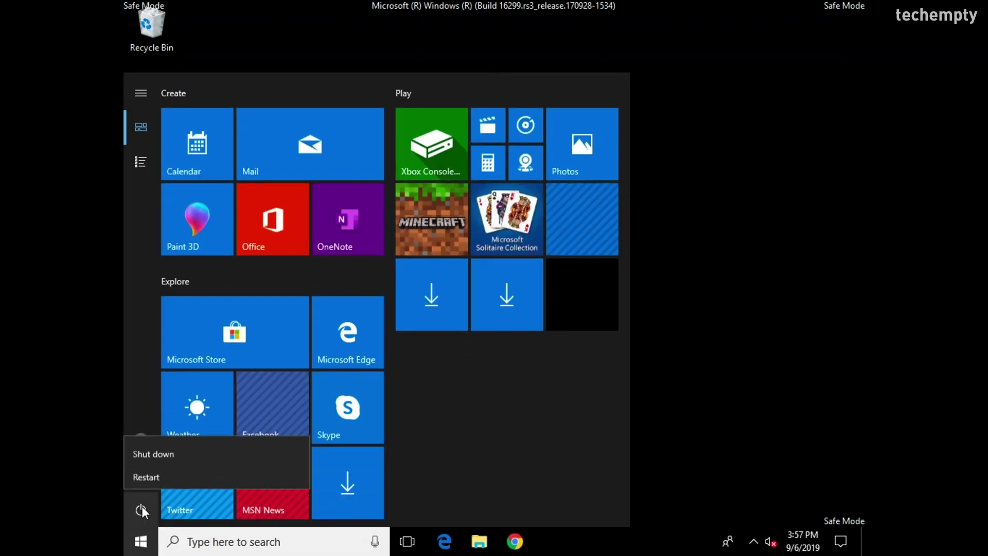